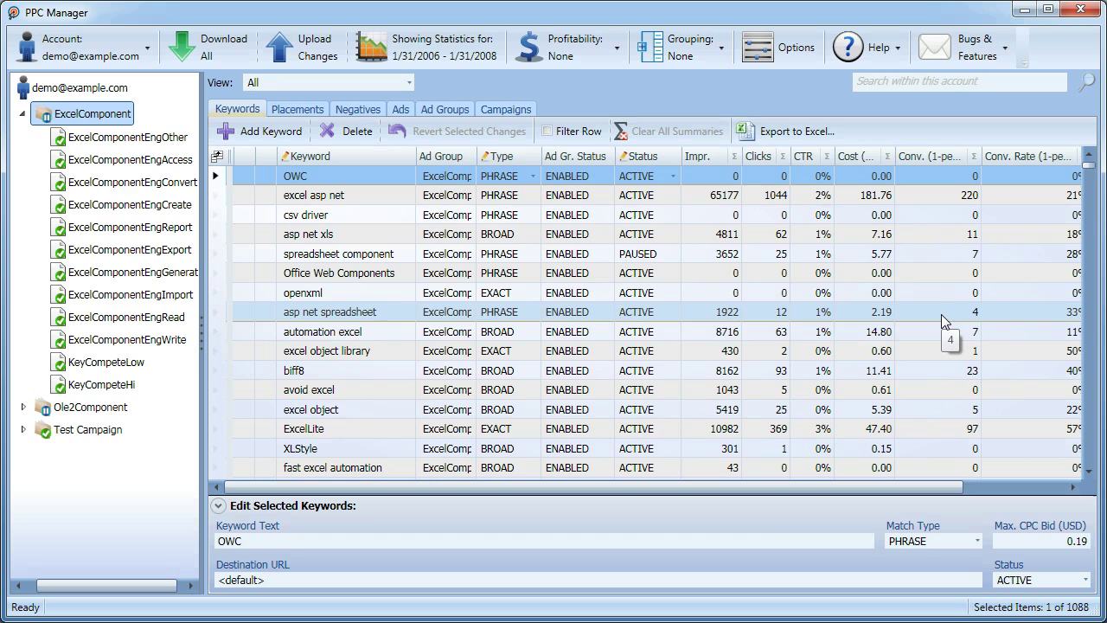
# Group the ExcelComponent campaign's keywords by the value of their Type
pyautogui.click(711, 54)
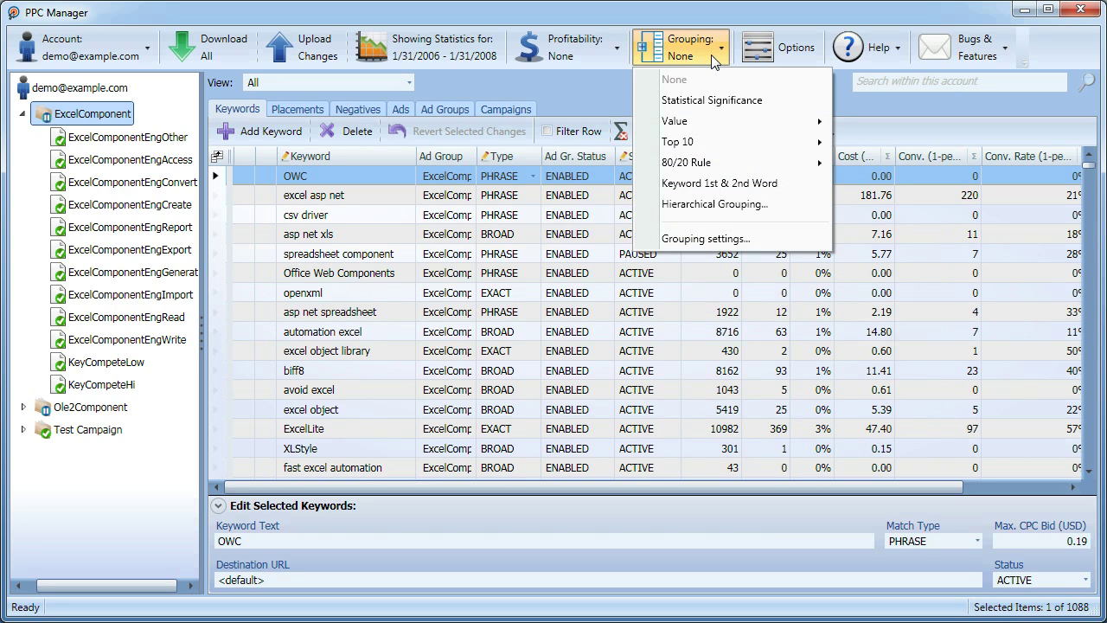
pyautogui.moveTo(707, 126)
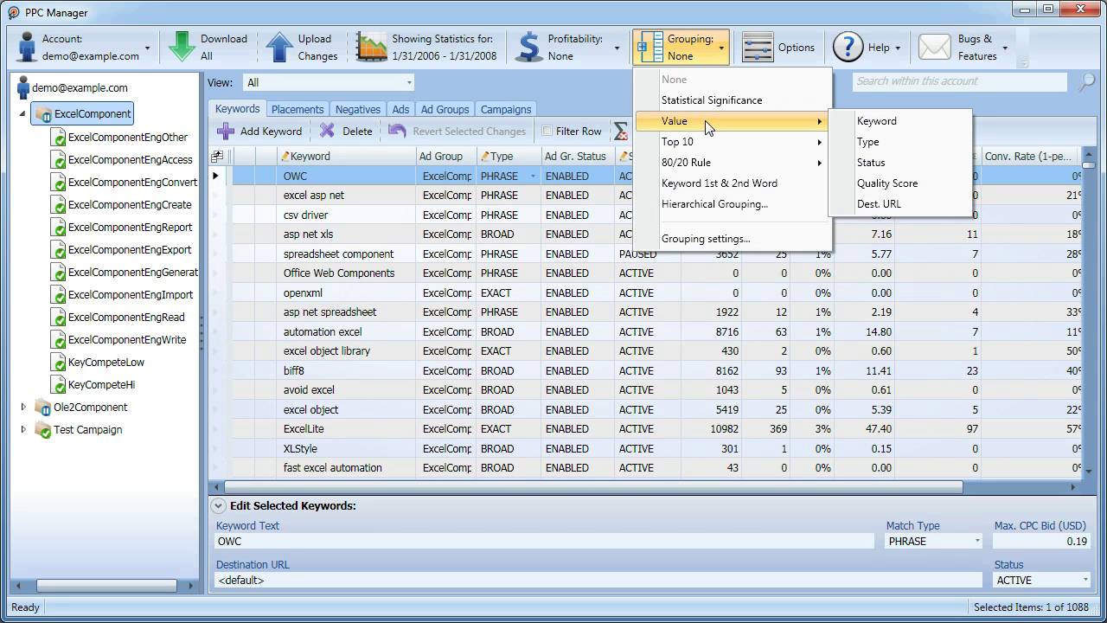
pyautogui.click(901, 143)
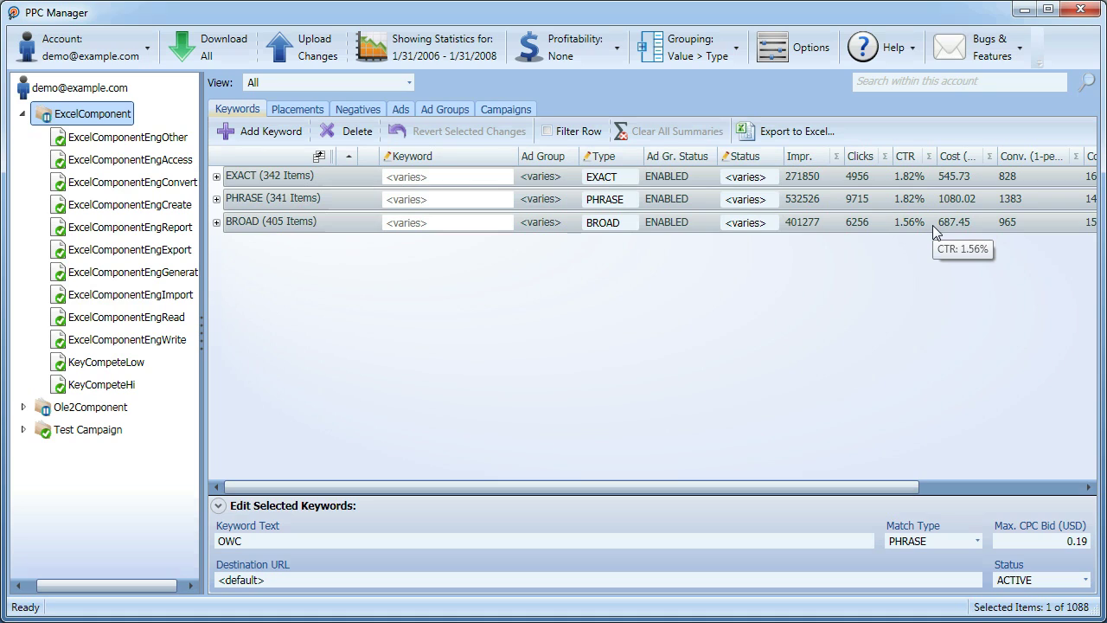
# Show the keywords of the ExcelComponentEngConvert ad group and group them by keyword value
pyautogui.click(141, 183)
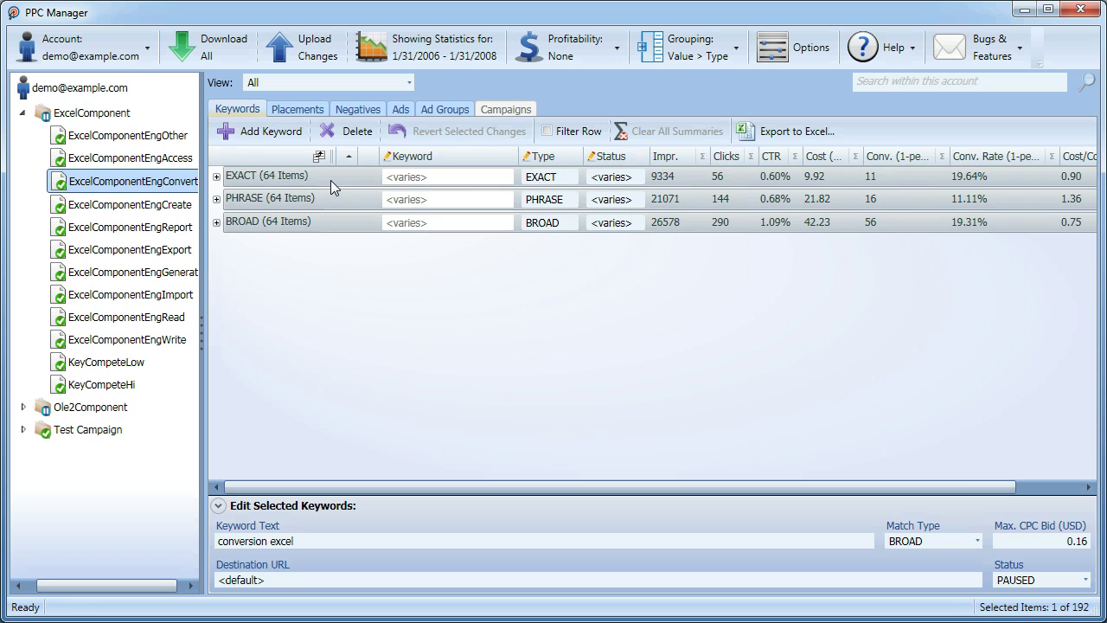
pyautogui.click(736, 57)
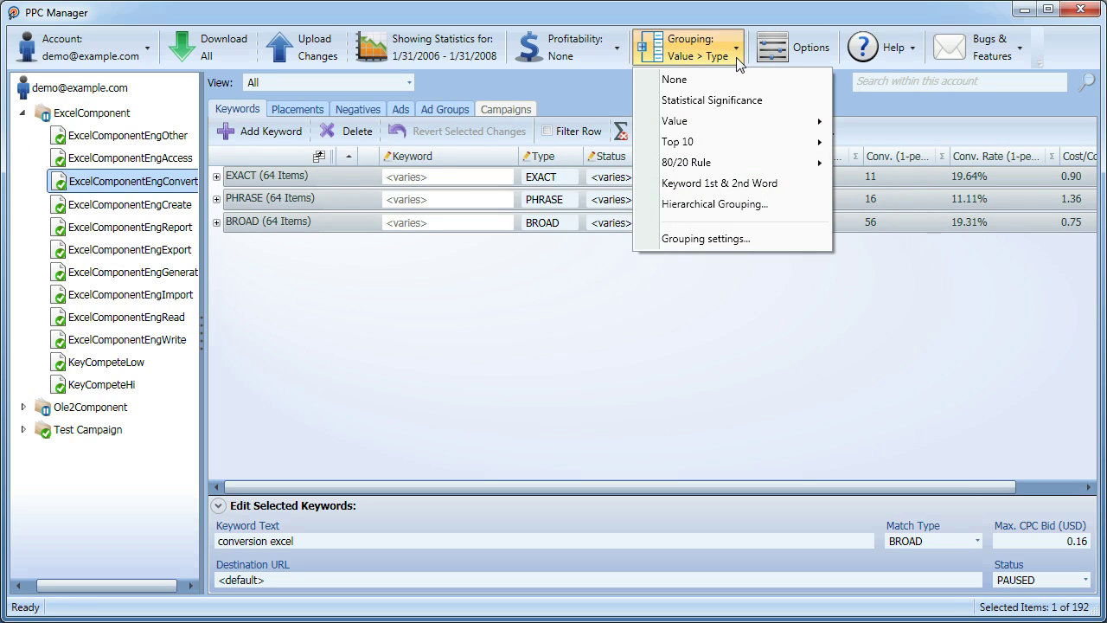
pyautogui.moveTo(733, 116)
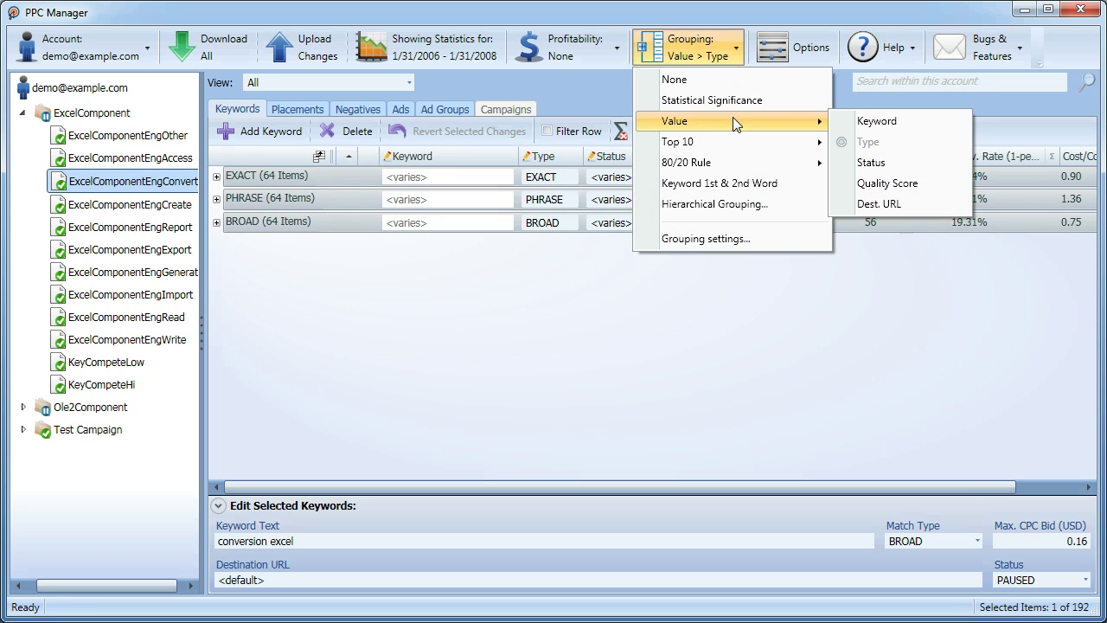
pyautogui.click(894, 126)
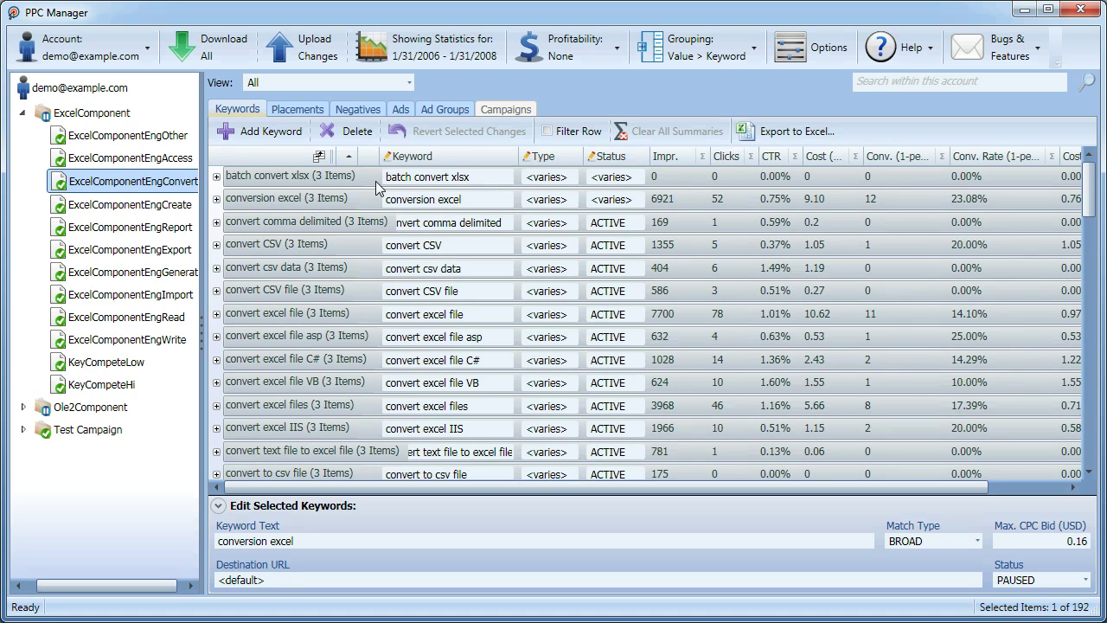
# Expand the "batch convert xlsx" group and rename all its keywords at once to "batch convert xlsx file"
pyautogui.click(216, 177)
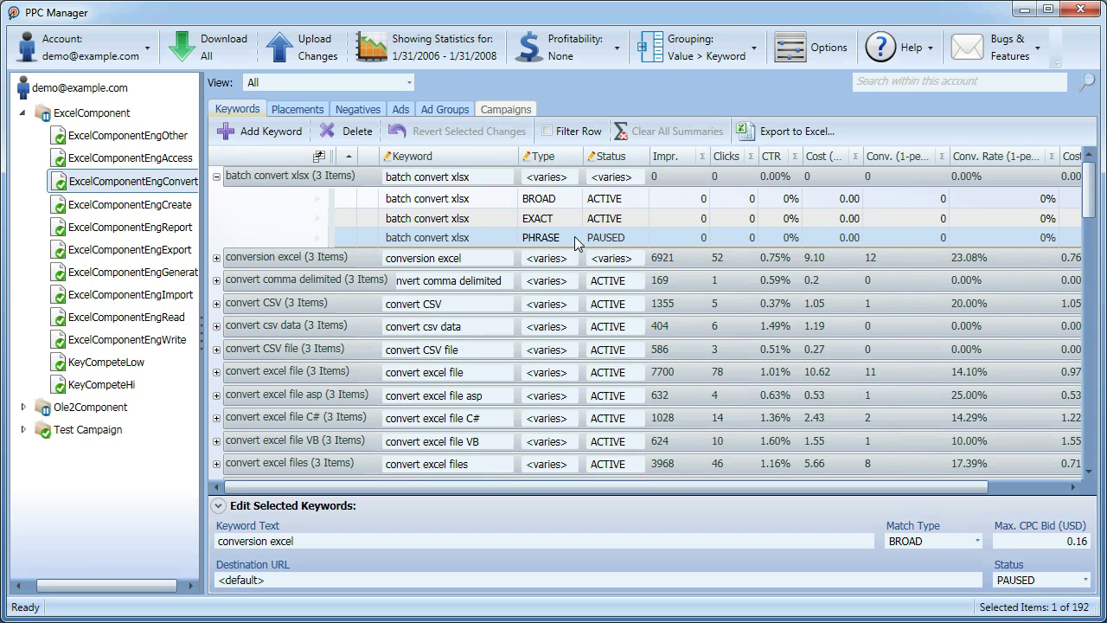
pyautogui.click(493, 176)
pyautogui.click(496, 176)
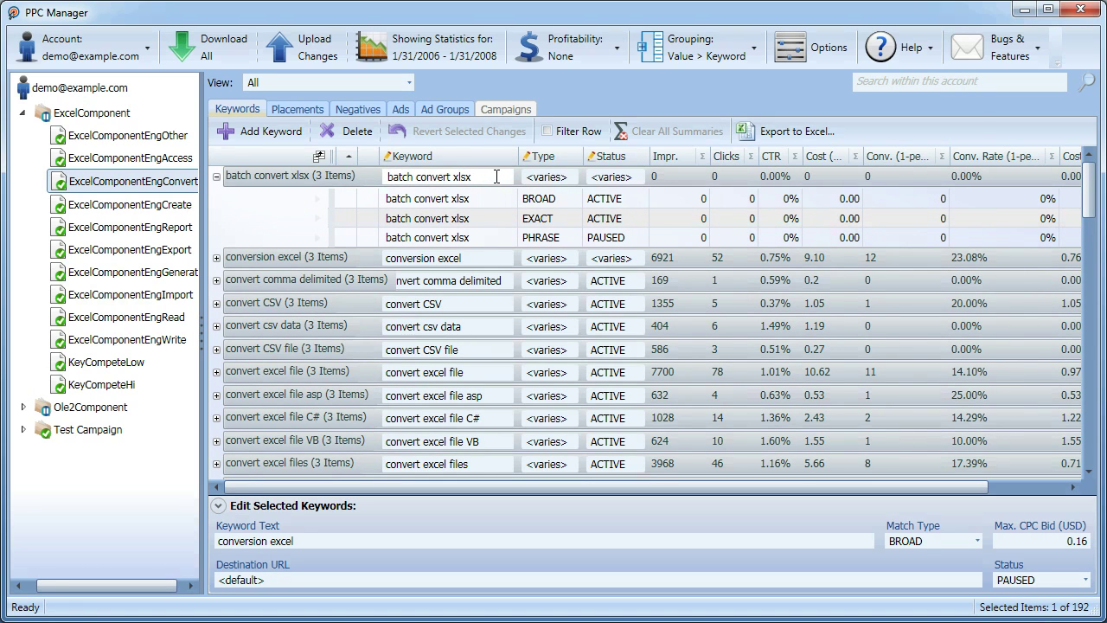
pyautogui.write('file')
pyautogui.press('Return')
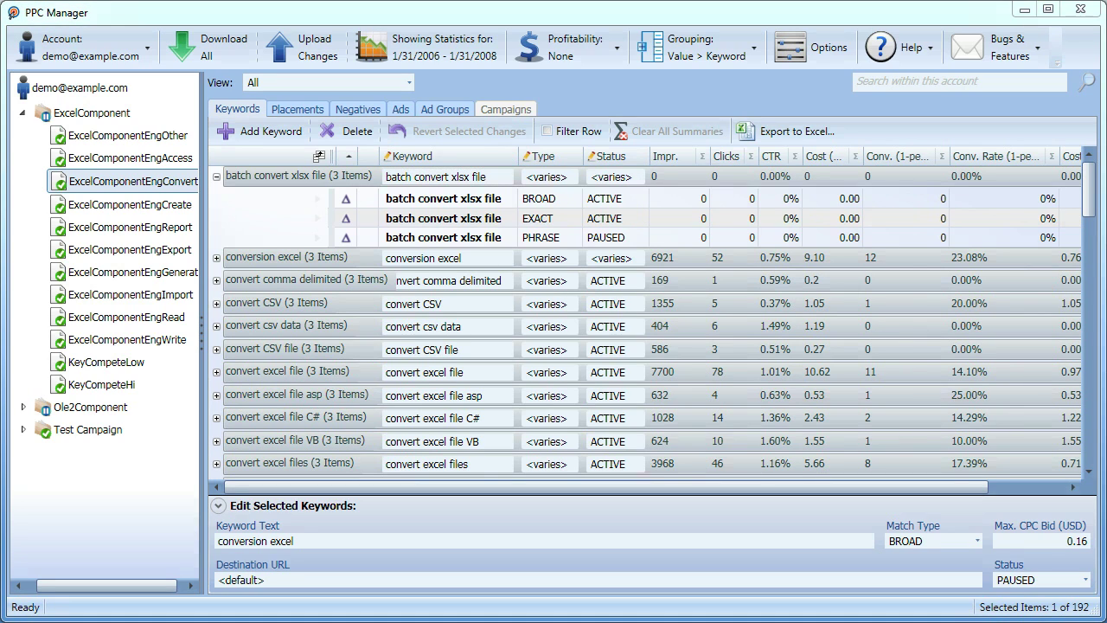
# Group the keywords by Top 10 > Clicks and expand the Top 10 group
pyautogui.click(742, 53)
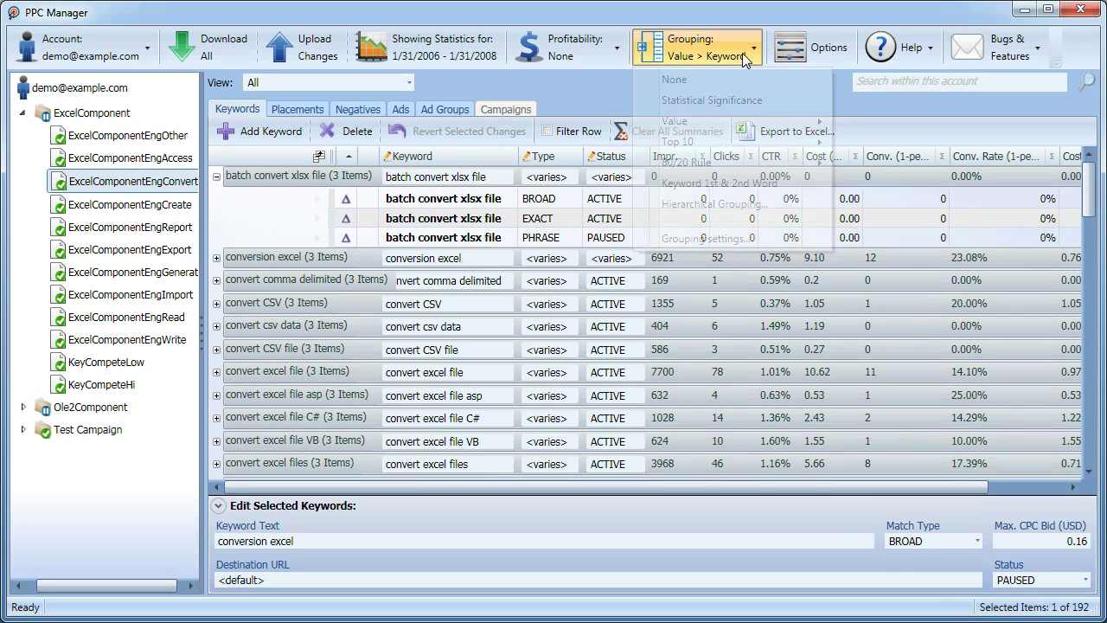
pyautogui.moveTo(745, 150)
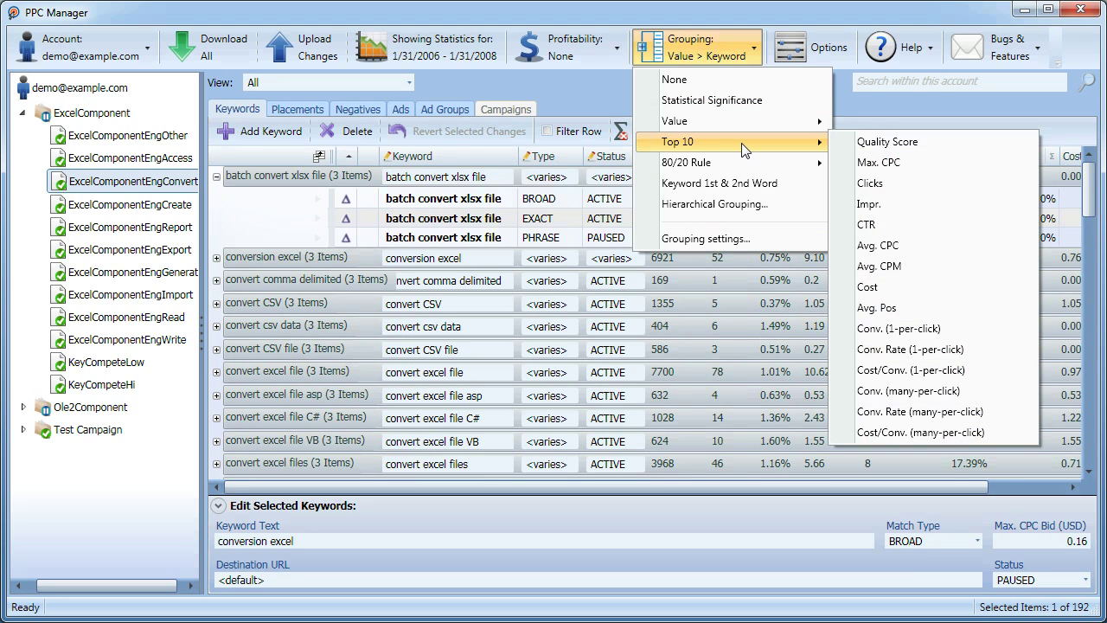
pyautogui.click(890, 182)
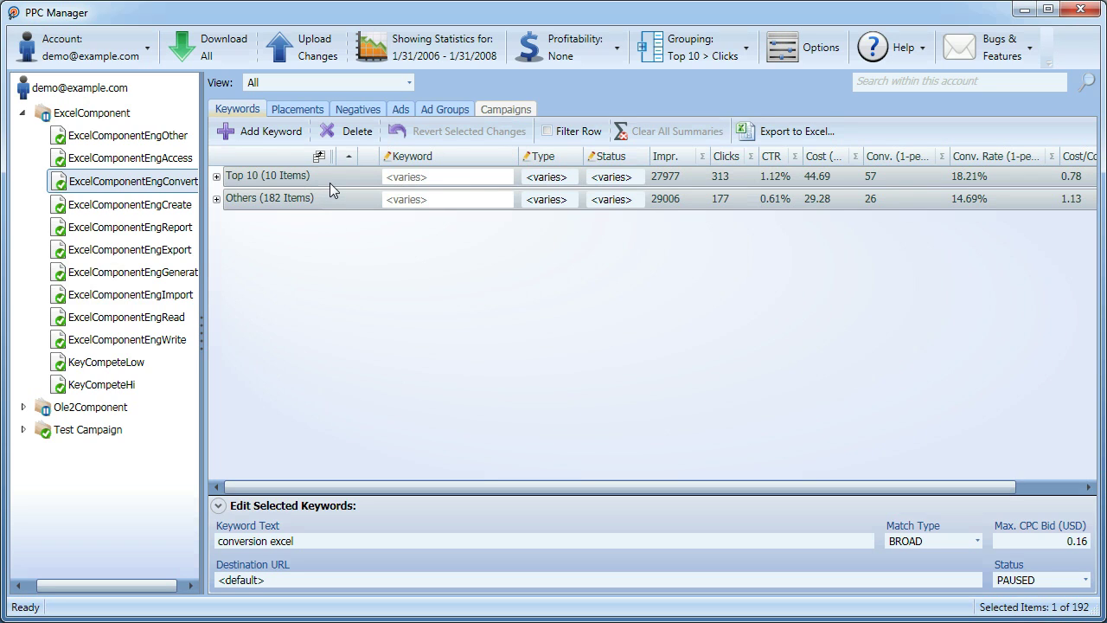
pyautogui.click(216, 178)
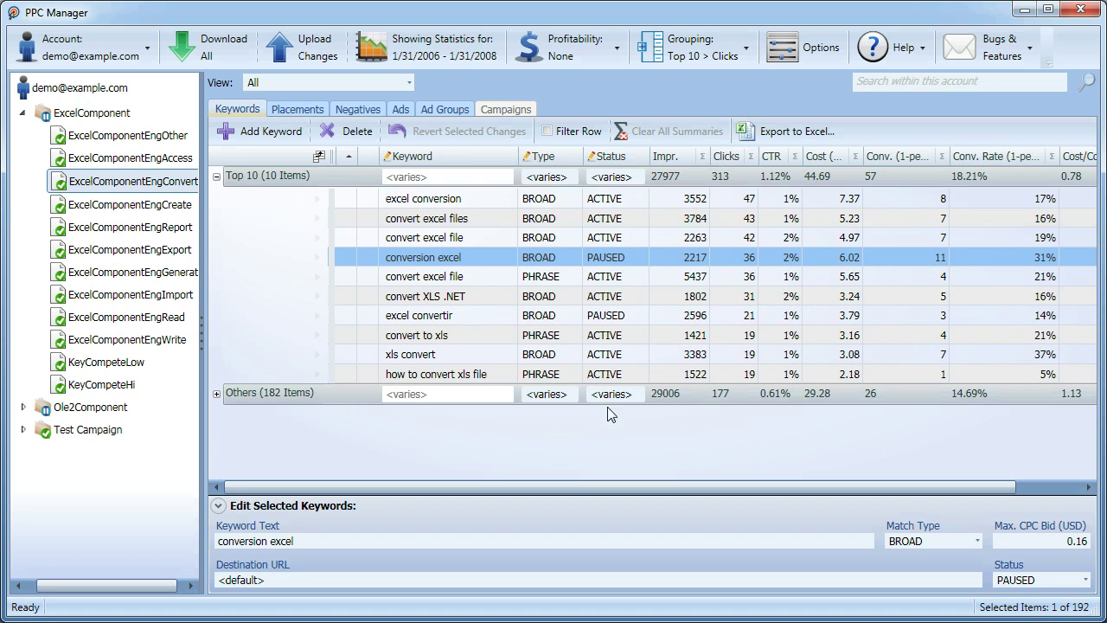
# Set the status of all keywords in the Others group to PAUSED and expand the group to review them
pyautogui.click(640, 395)
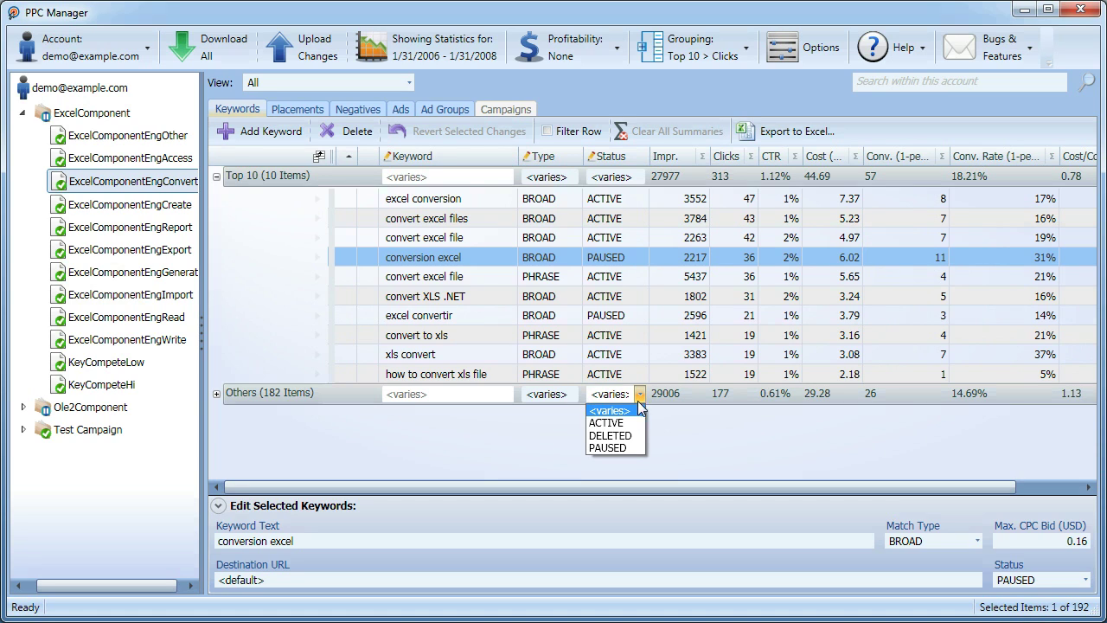
pyautogui.click(609, 447)
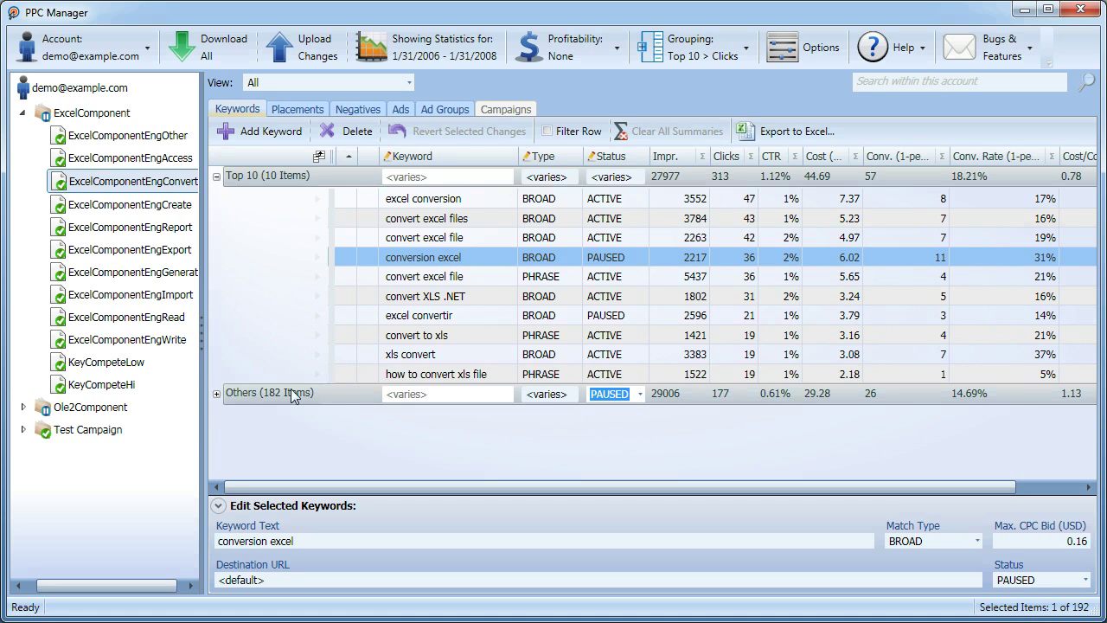
pyautogui.click(217, 394)
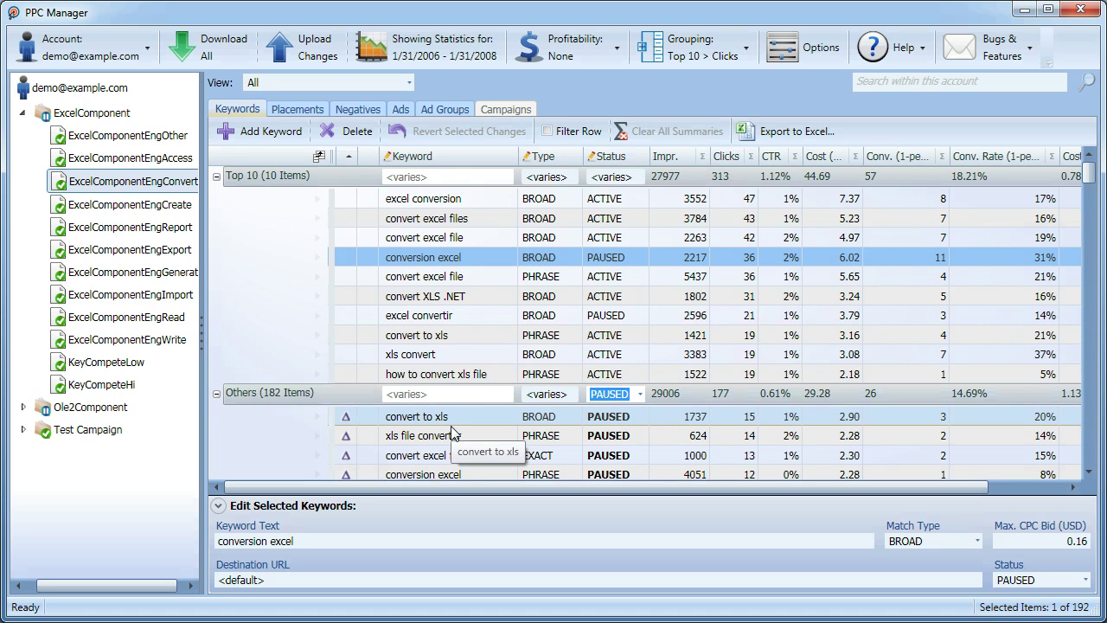
pyautogui.scroll(-3, 451, 431)
pyautogui.scroll(-2, 452, 431)
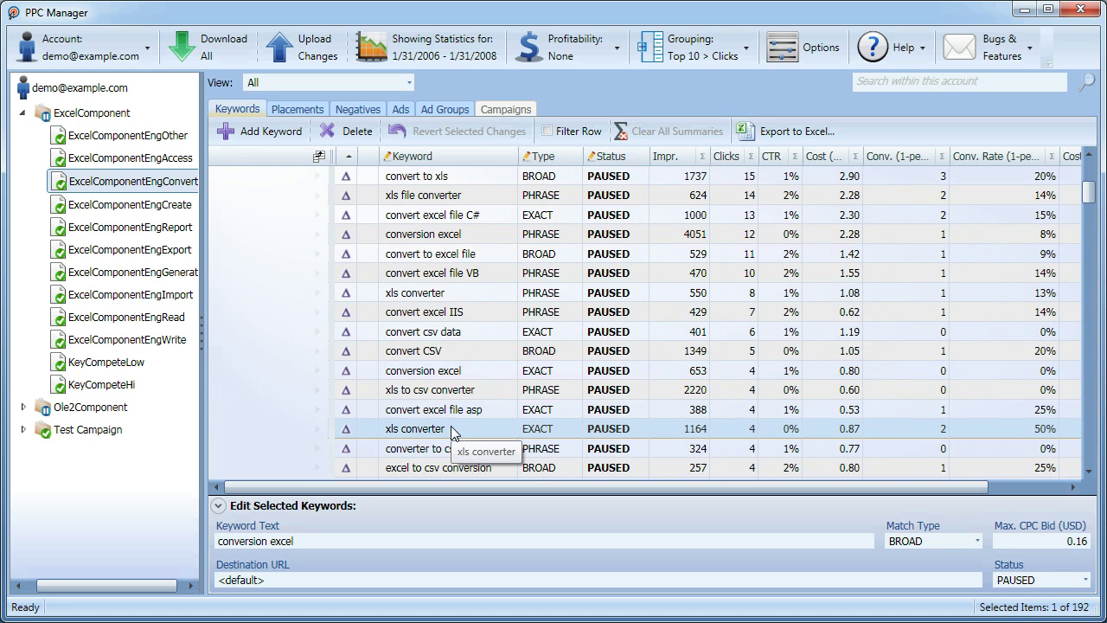
# Group the keywords by the 80/20 Rule on Cost, expand the Top 20% group and compare its cost with the Other 80%
pyautogui.click(723, 58)
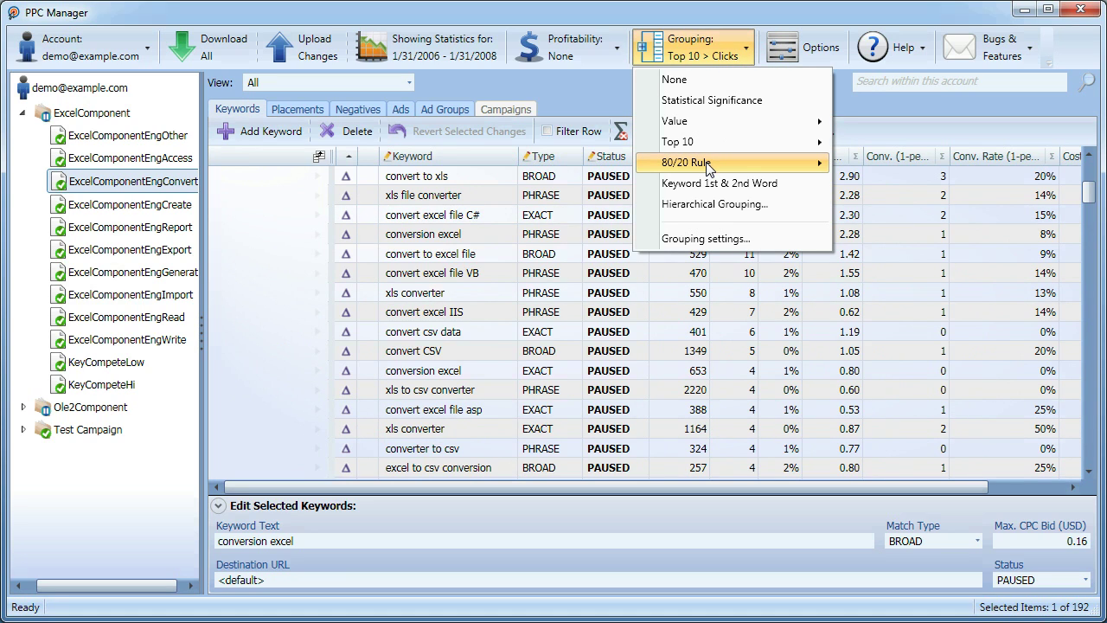
pyautogui.moveTo(708, 169)
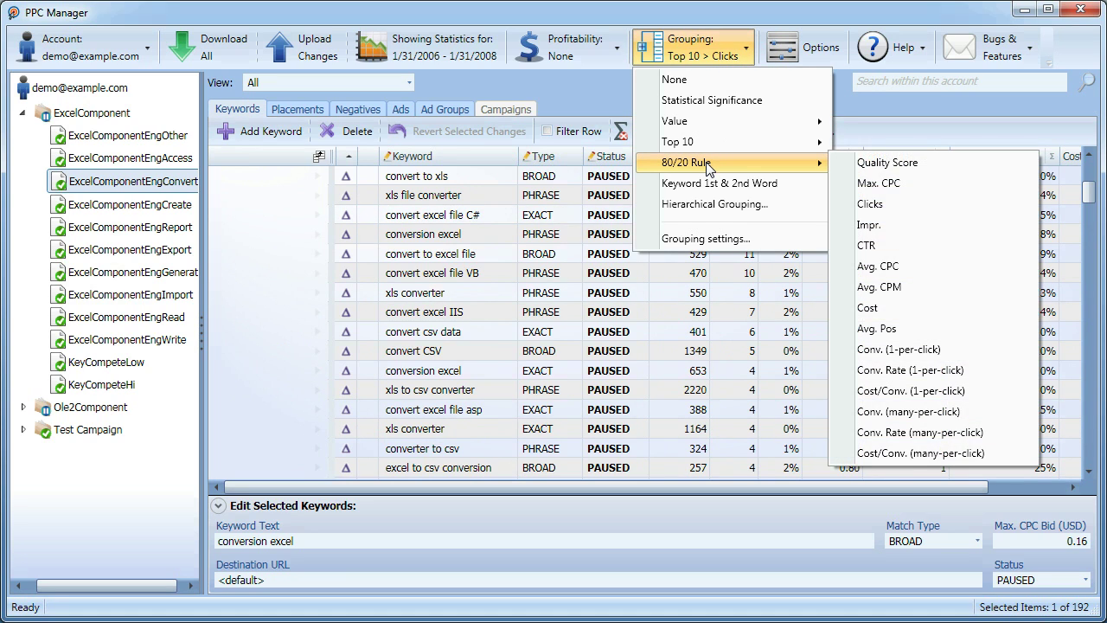
pyautogui.click(881, 307)
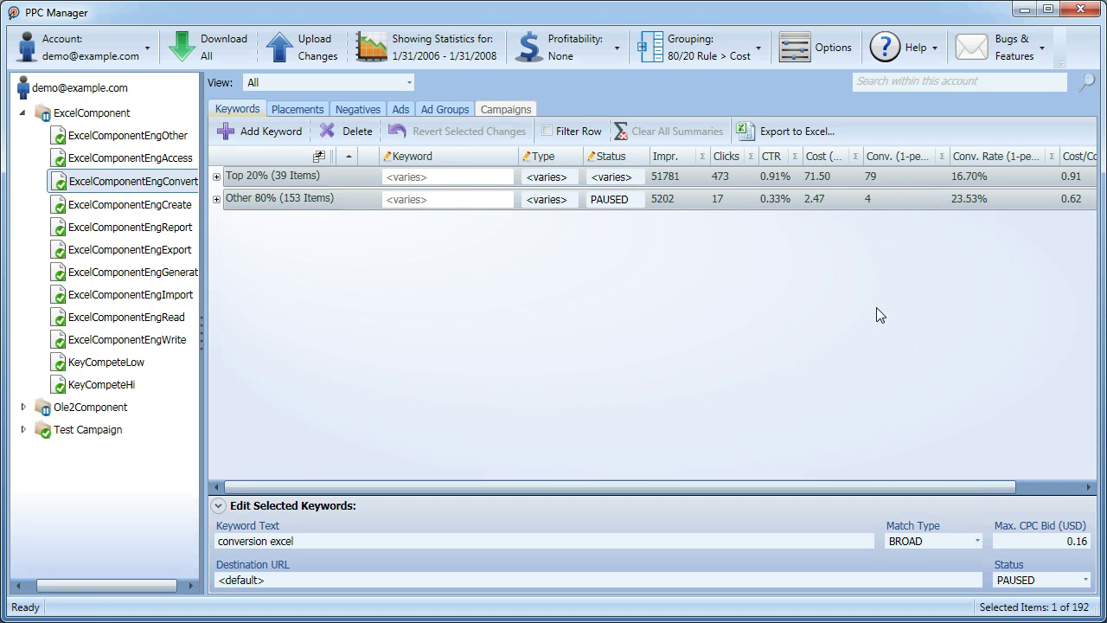
pyautogui.click(217, 177)
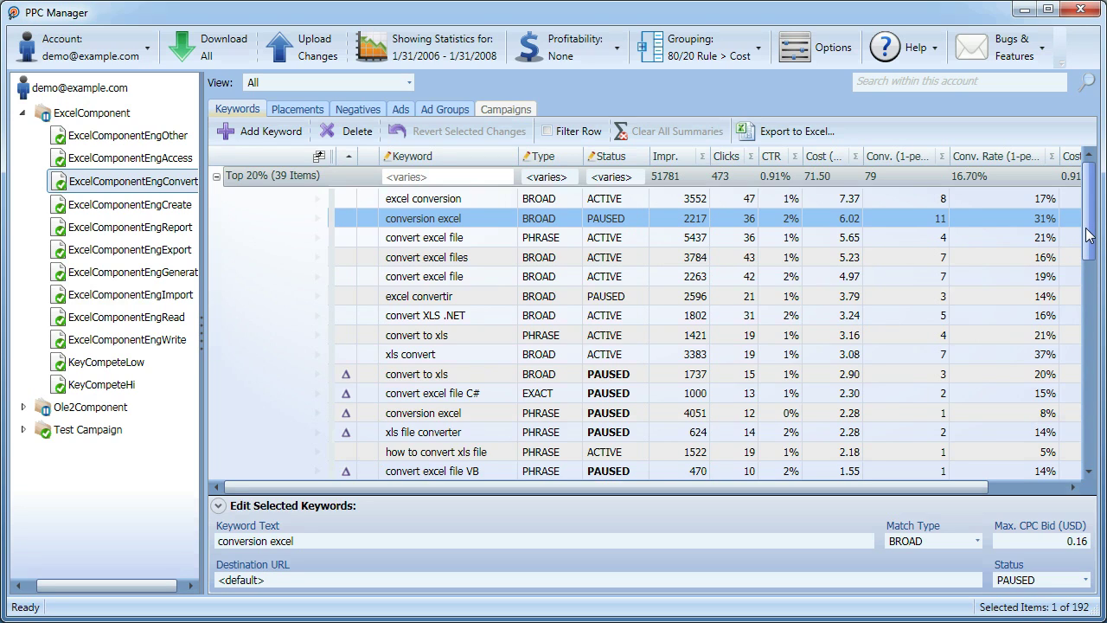
pyautogui.moveTo(835, 178)
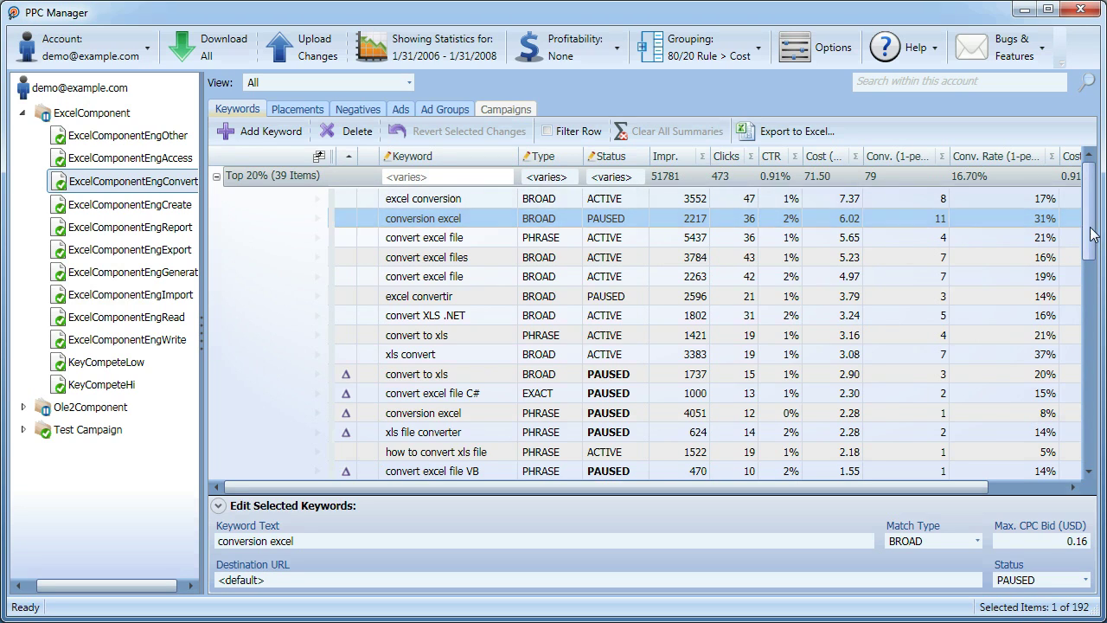
pyautogui.scroll(-4, 1095, 346)
pyautogui.scroll(-4, 1091, 363)
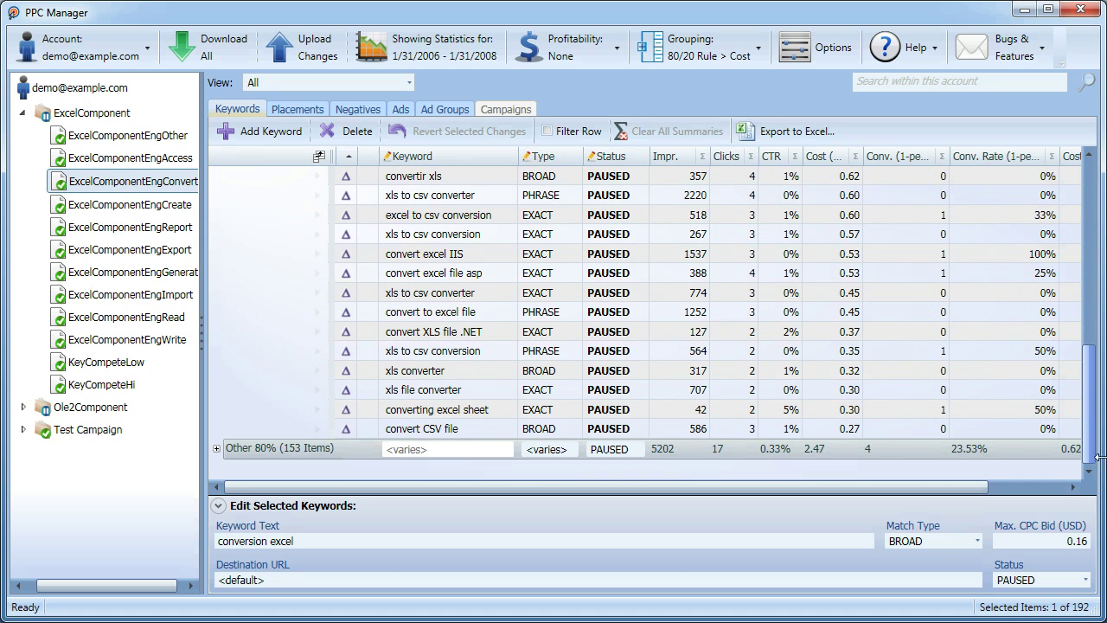
pyautogui.moveTo(818, 450)
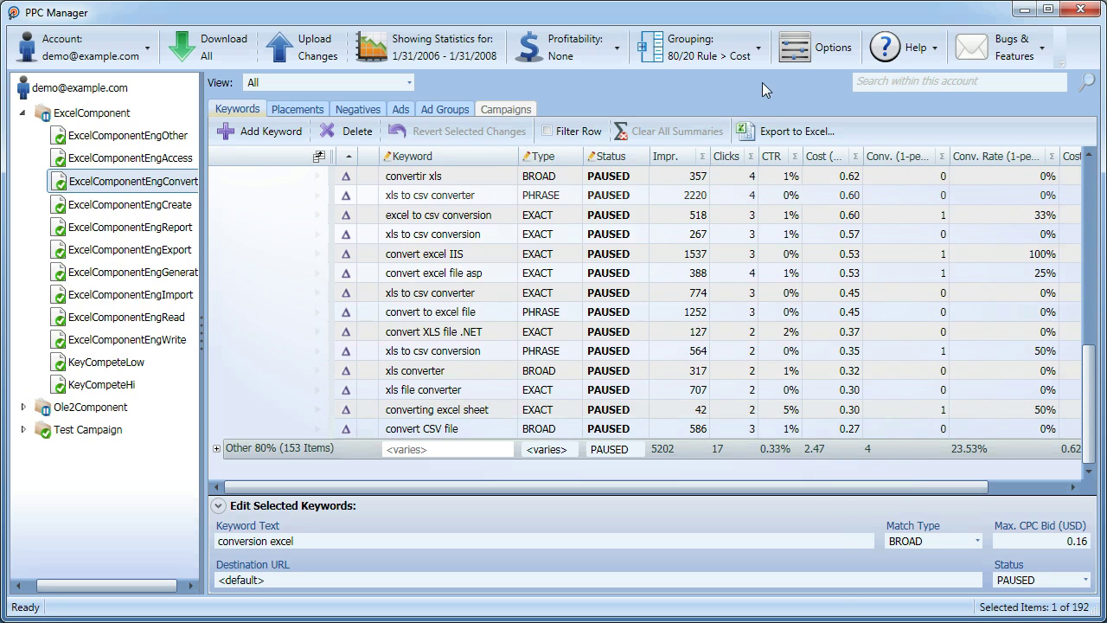
# Group the keywords by Keyword 1st & 2nd Word and expand the "convert" group and its "csv" subgroup
pyautogui.click(746, 54)
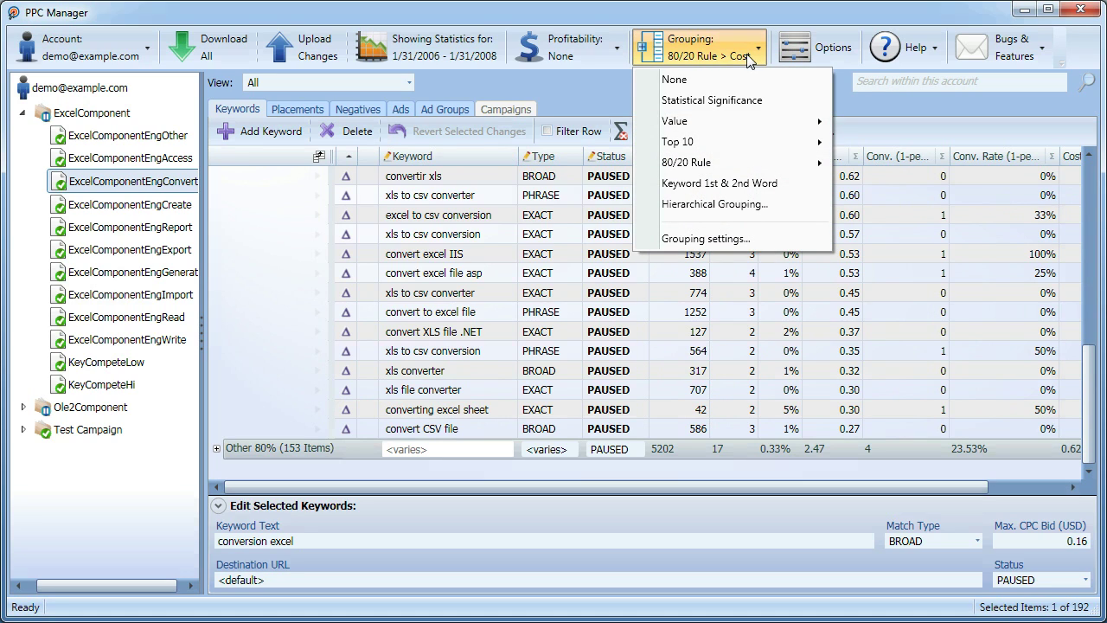
pyautogui.click(790, 190)
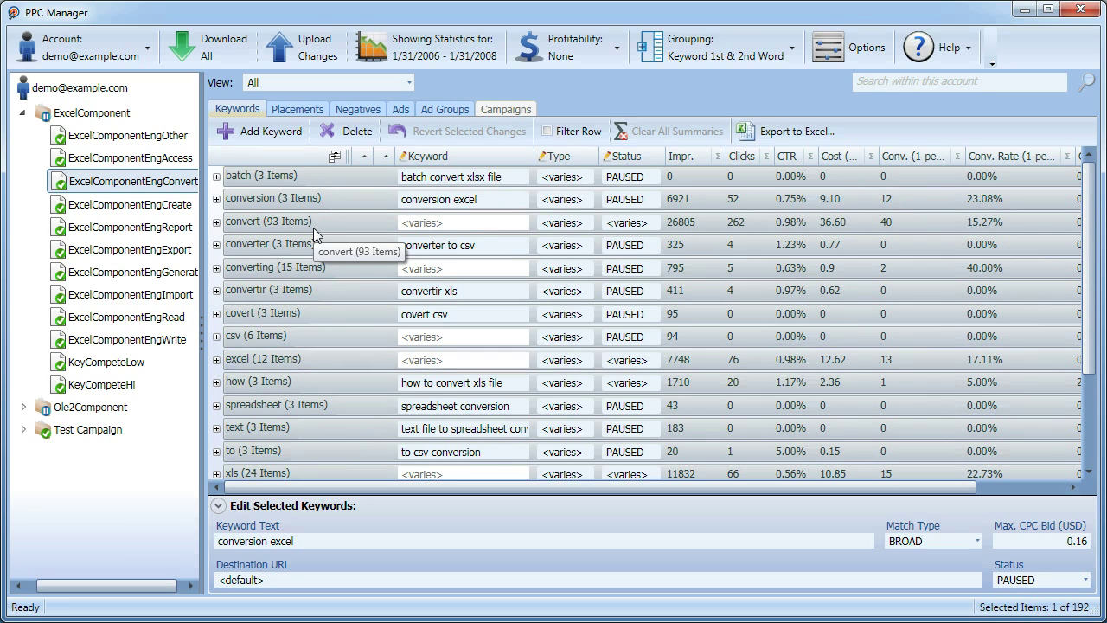
pyautogui.click(216, 223)
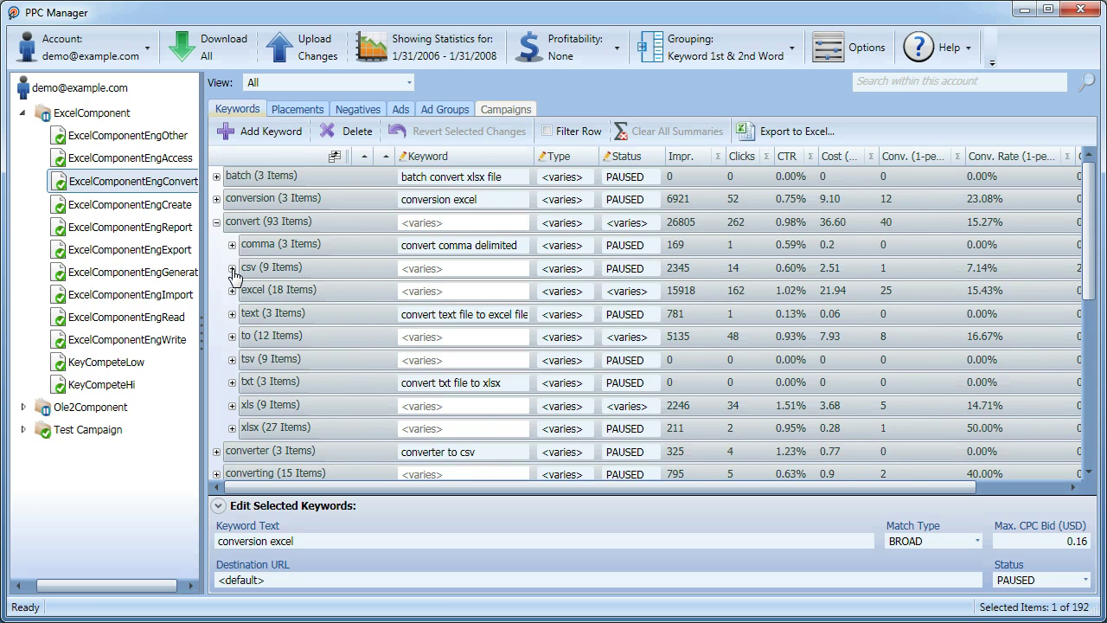
pyautogui.click(232, 269)
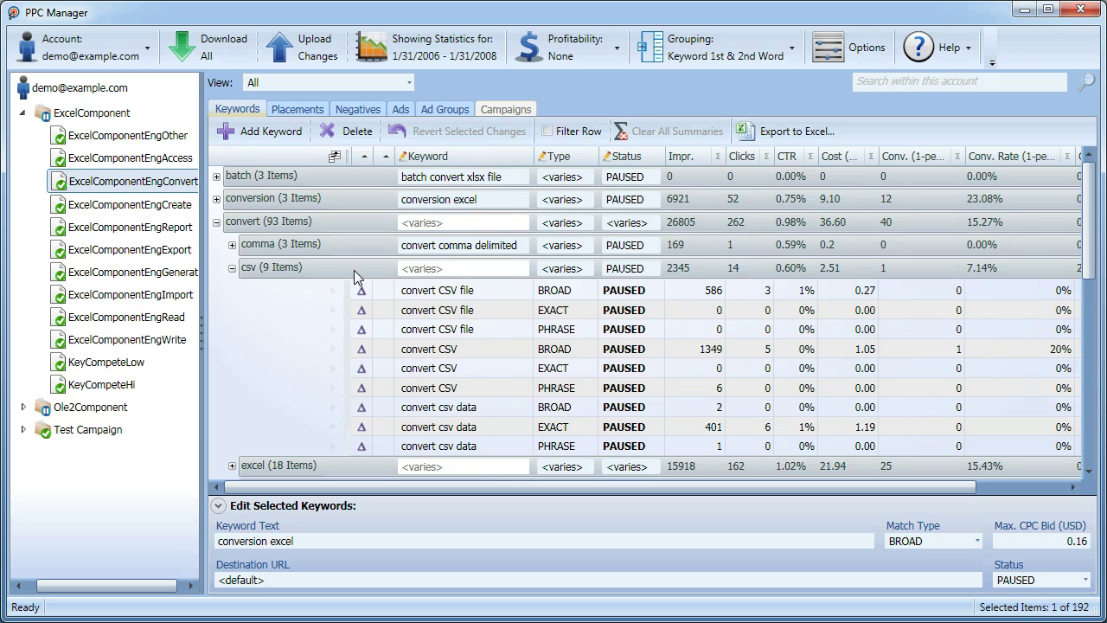
# Apply a hierarchical grouping to the keywords by Top 10 > Clicks and then by Value > Keyword
pyautogui.click(764, 54)
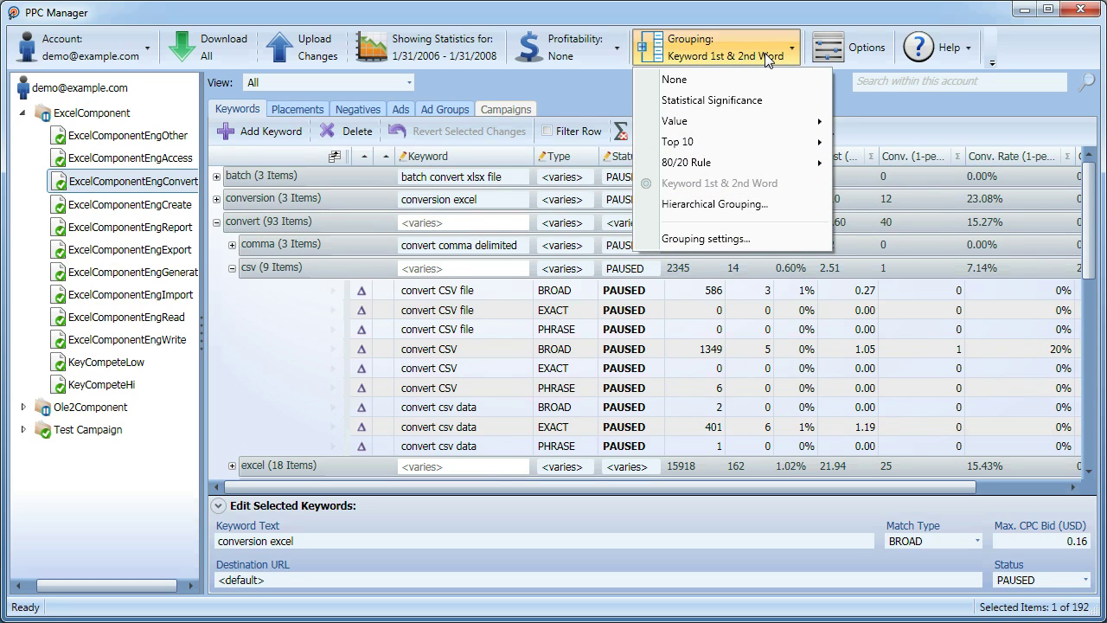
pyautogui.click(786, 202)
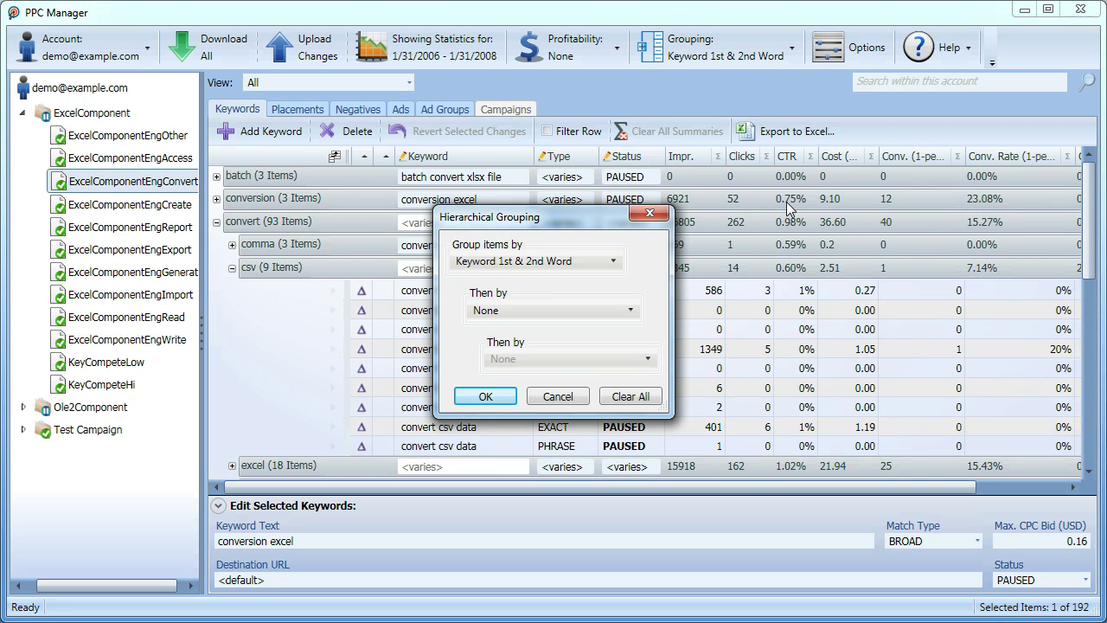
pyautogui.click(614, 262)
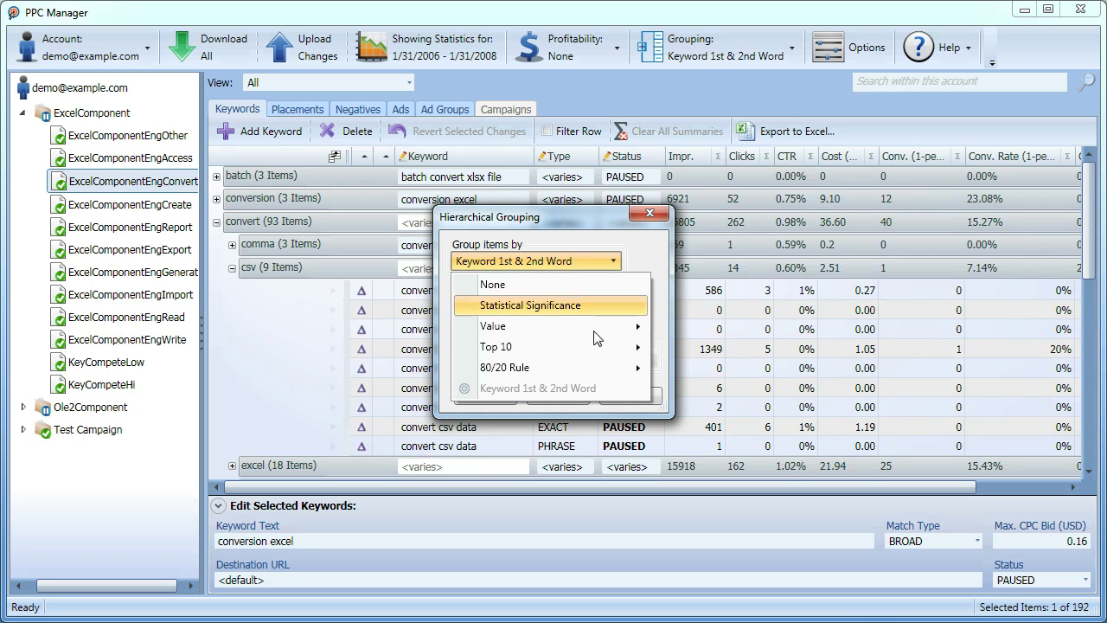
pyautogui.moveTo(587, 344)
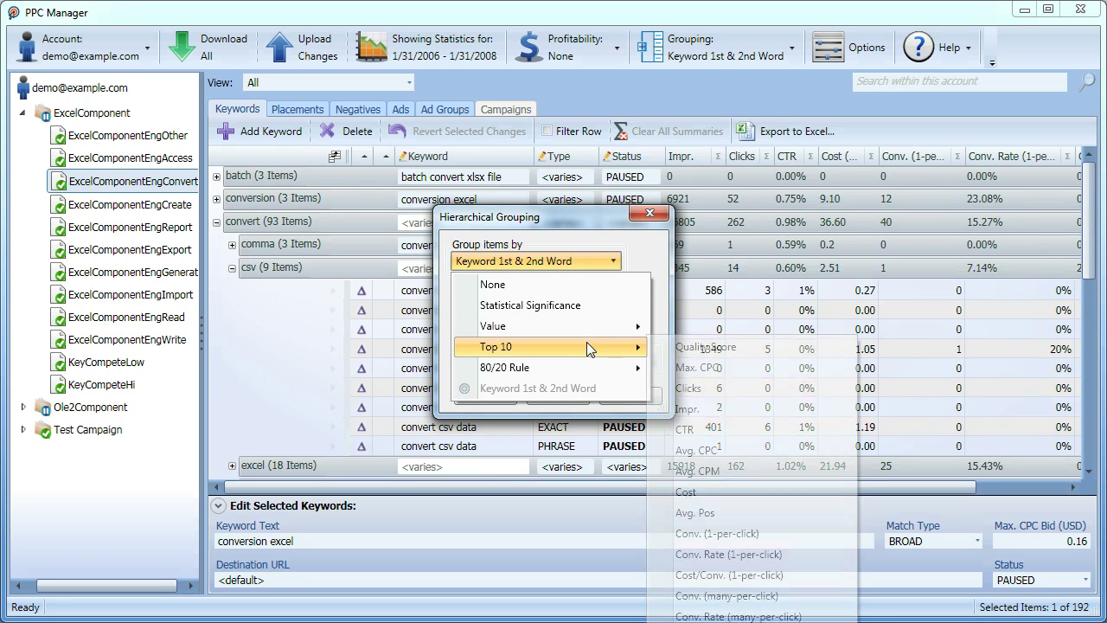
pyautogui.click(711, 389)
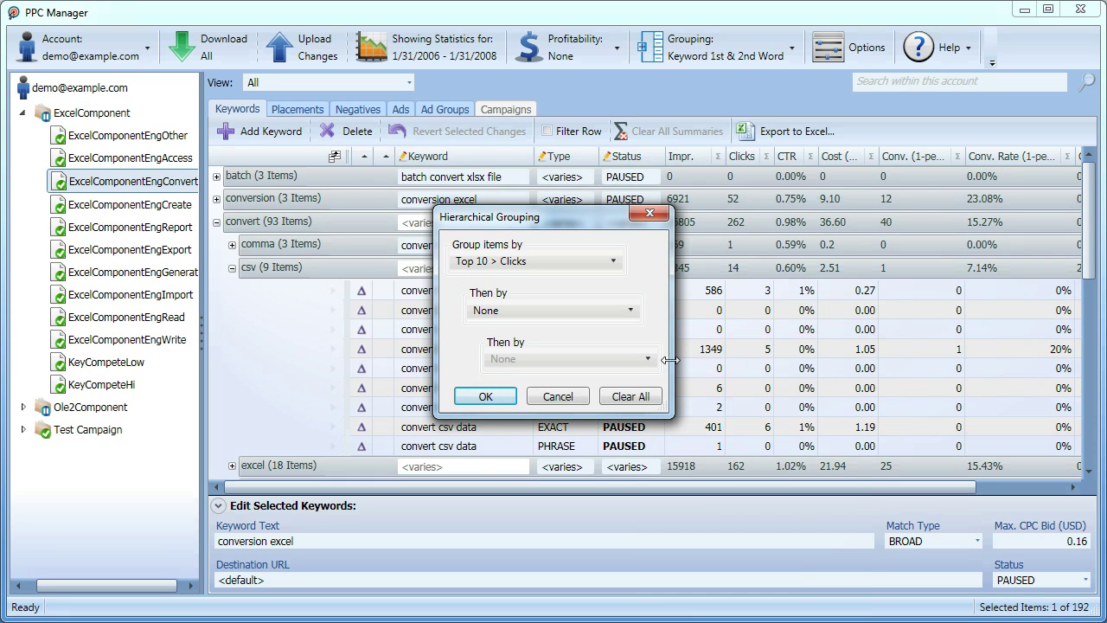
pyautogui.click(631, 312)
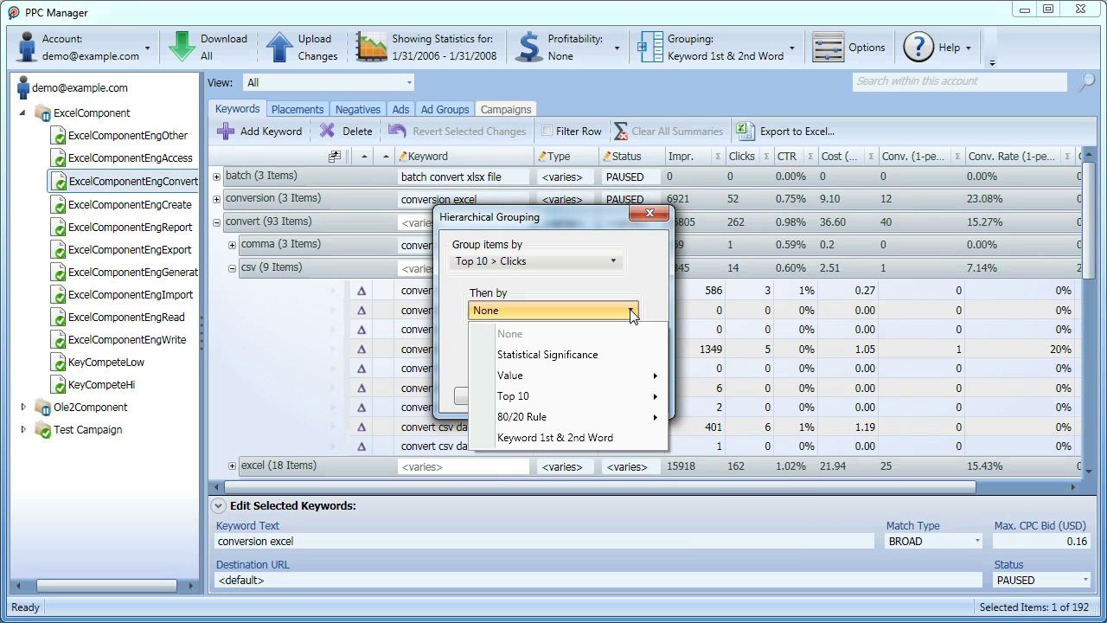
pyautogui.moveTo(629, 374)
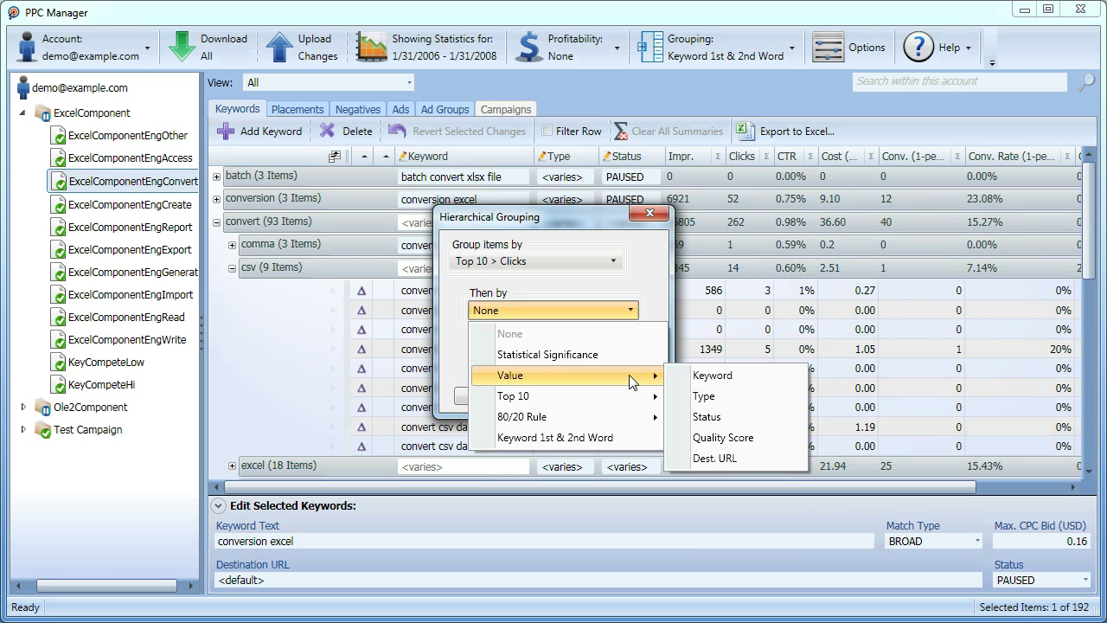
pyautogui.click(720, 383)
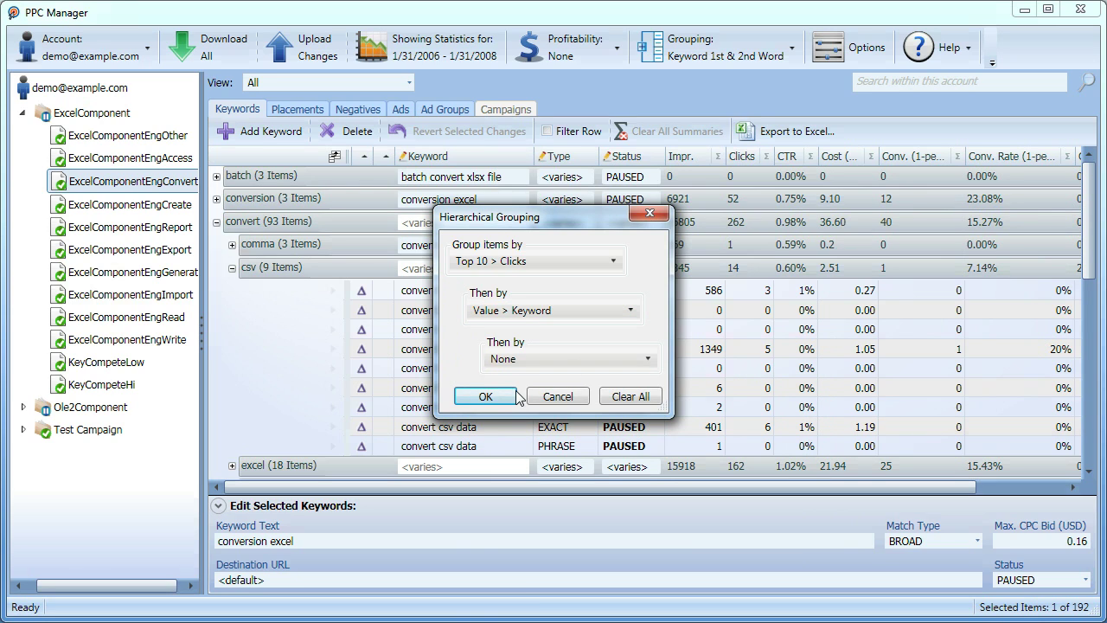
pyautogui.click(486, 396)
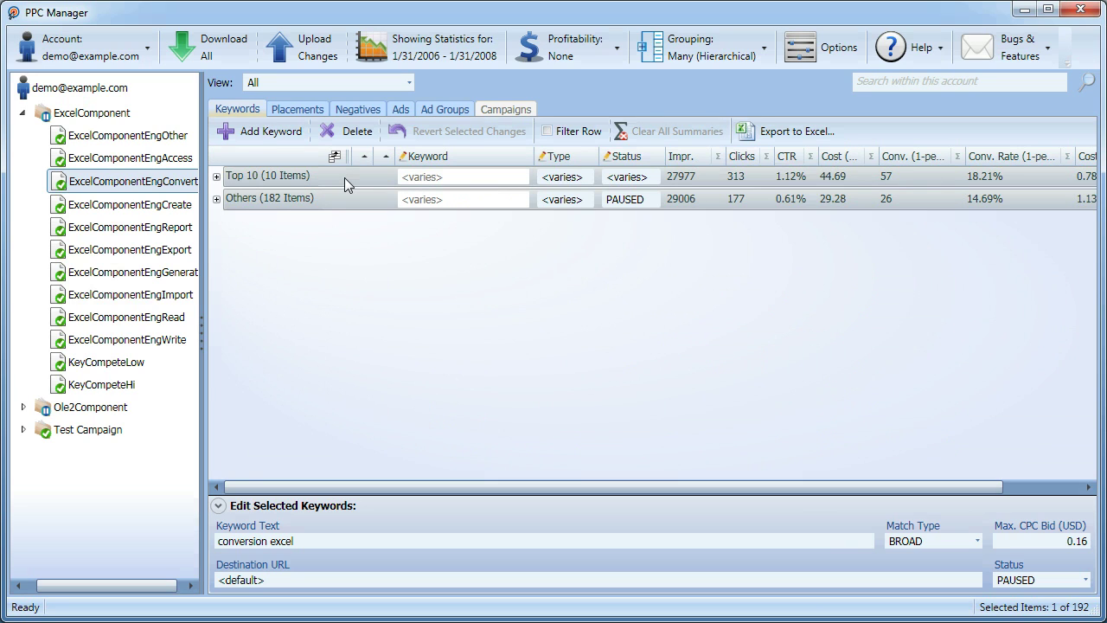
# Expand the Top 10 group and its "conversion excel" and "convert excel file" subgroups to examine their keywords
pyautogui.click(216, 179)
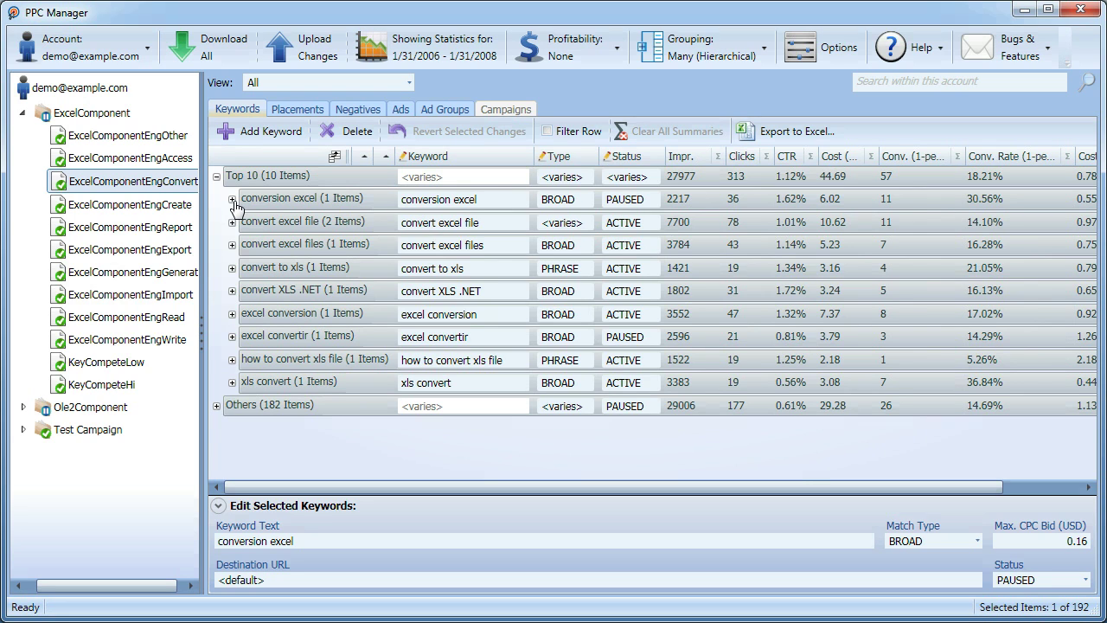
pyautogui.click(231, 200)
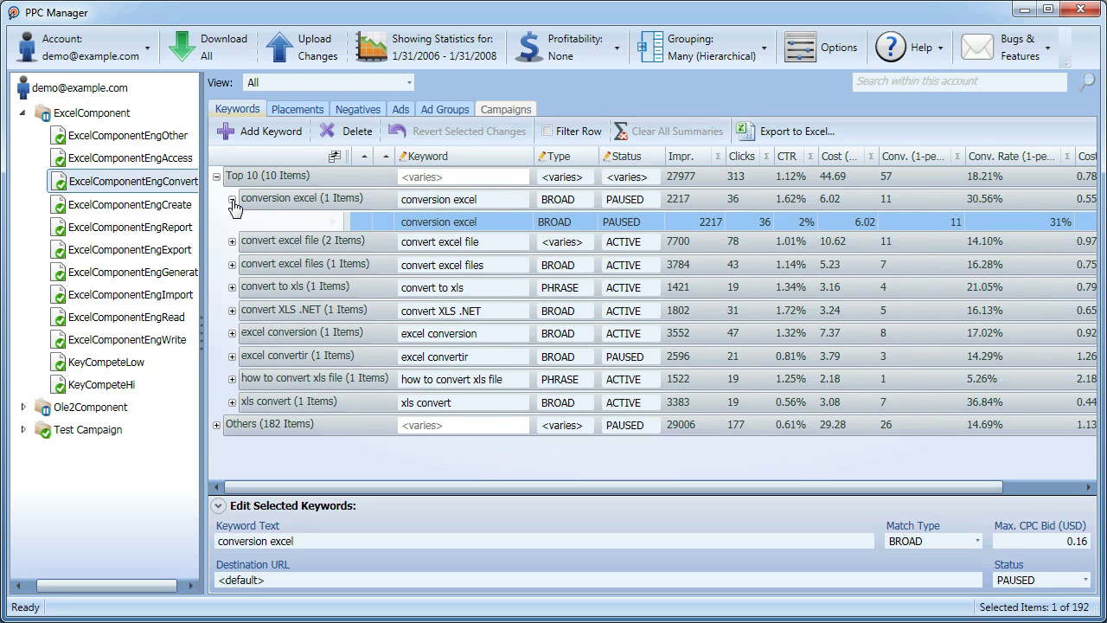
pyautogui.click(232, 243)
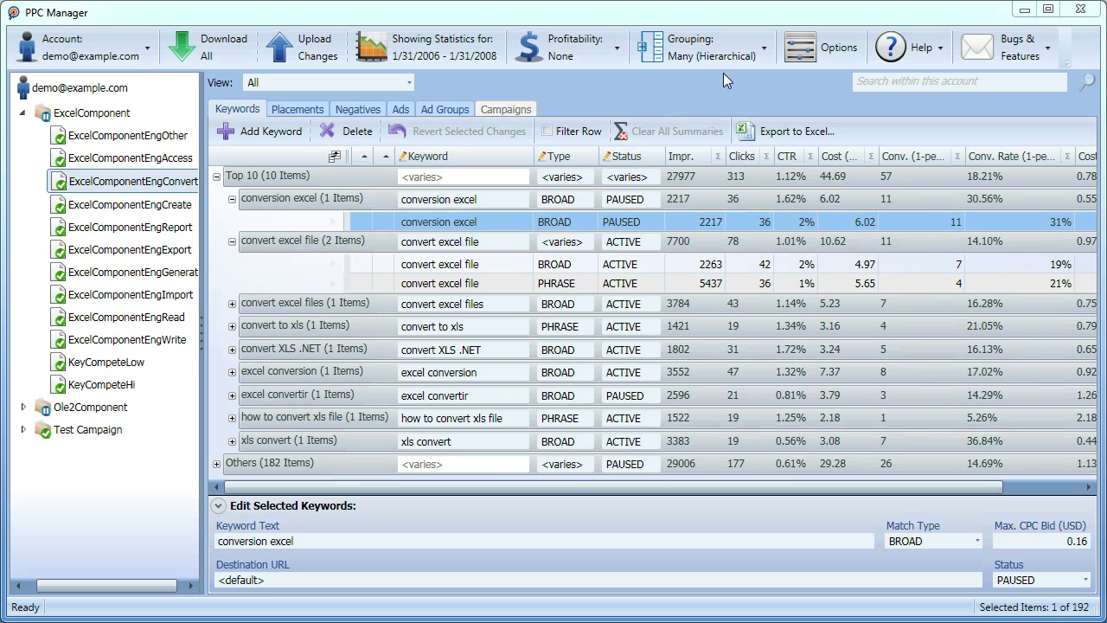
# Open the list of grouping options for the keywords
pyautogui.click(743, 56)
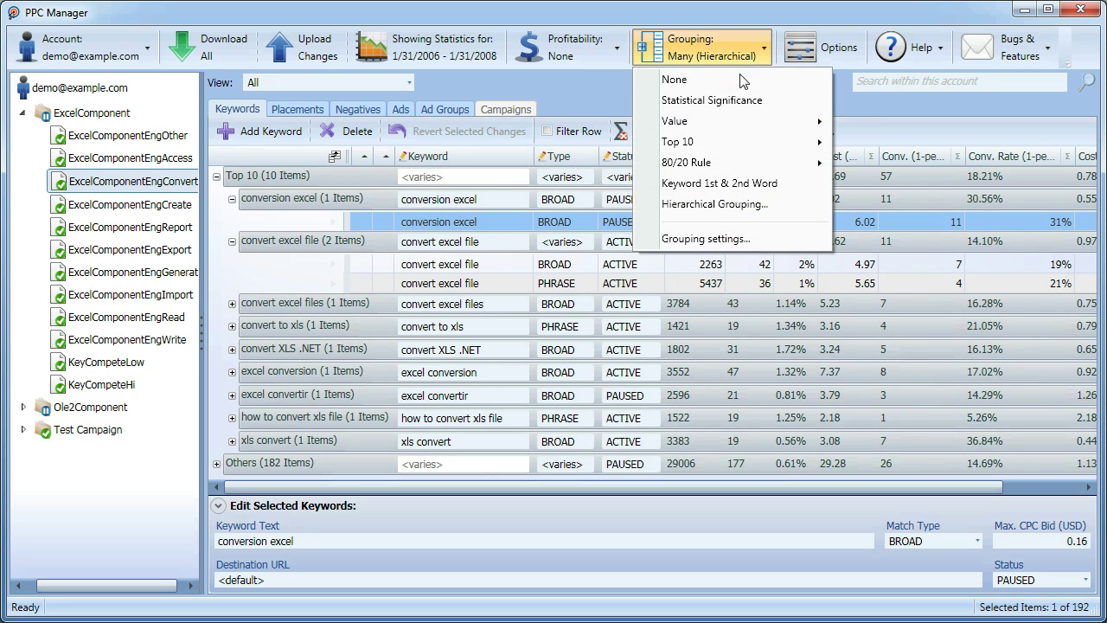